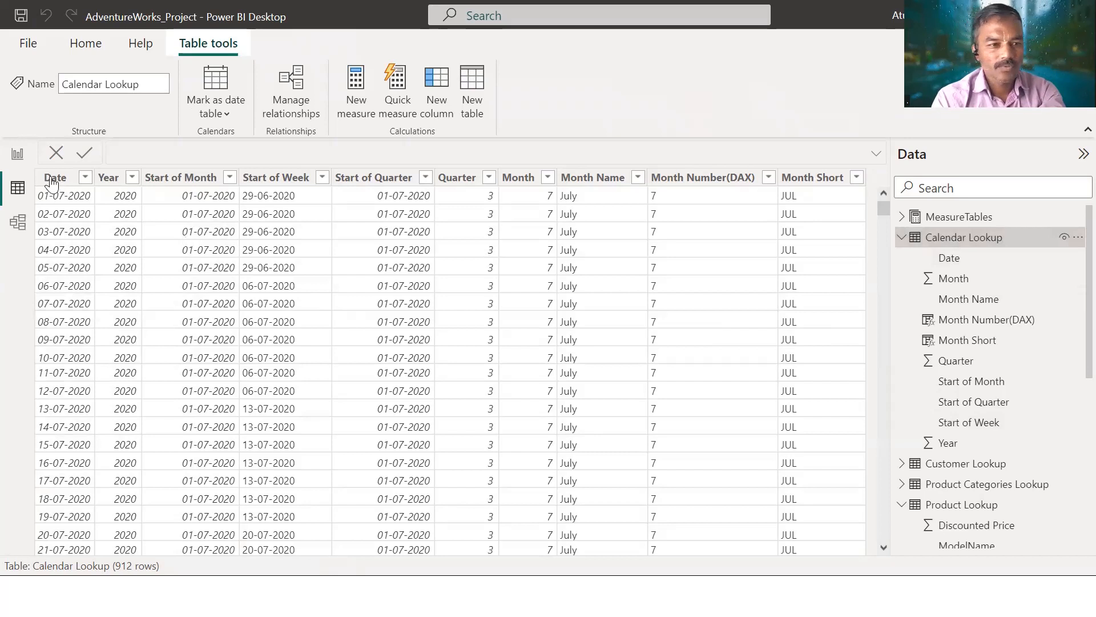
# Step: Add a calculated column named Day of Week to the Calendar Lookup table and begin its formula with the WEEKDAY function
pyautogui.click(52, 177)
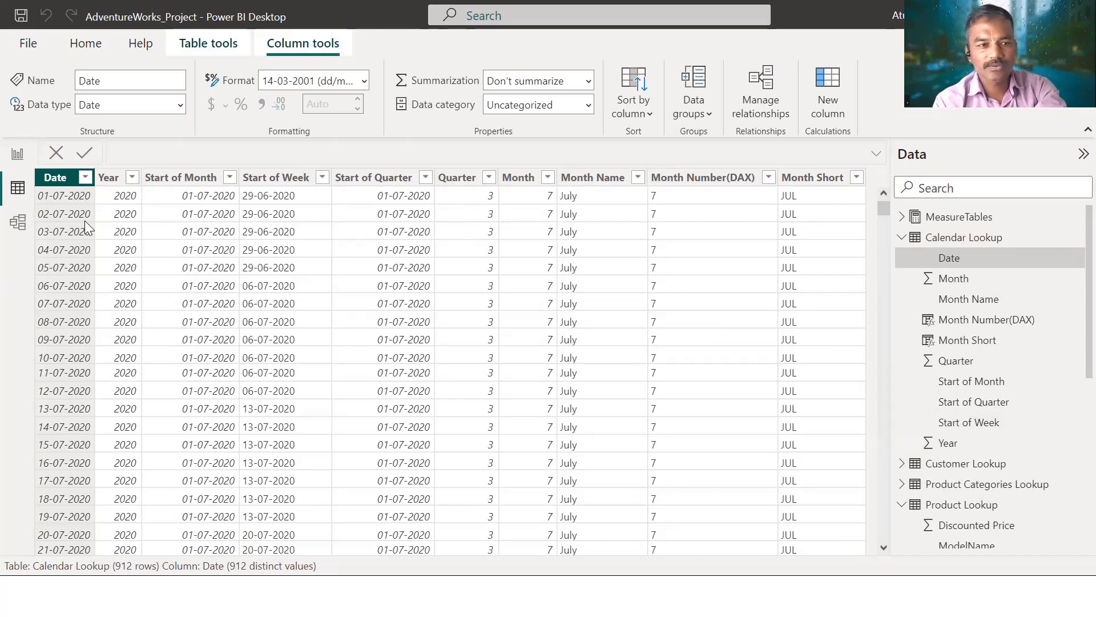
pyautogui.click(981, 239)
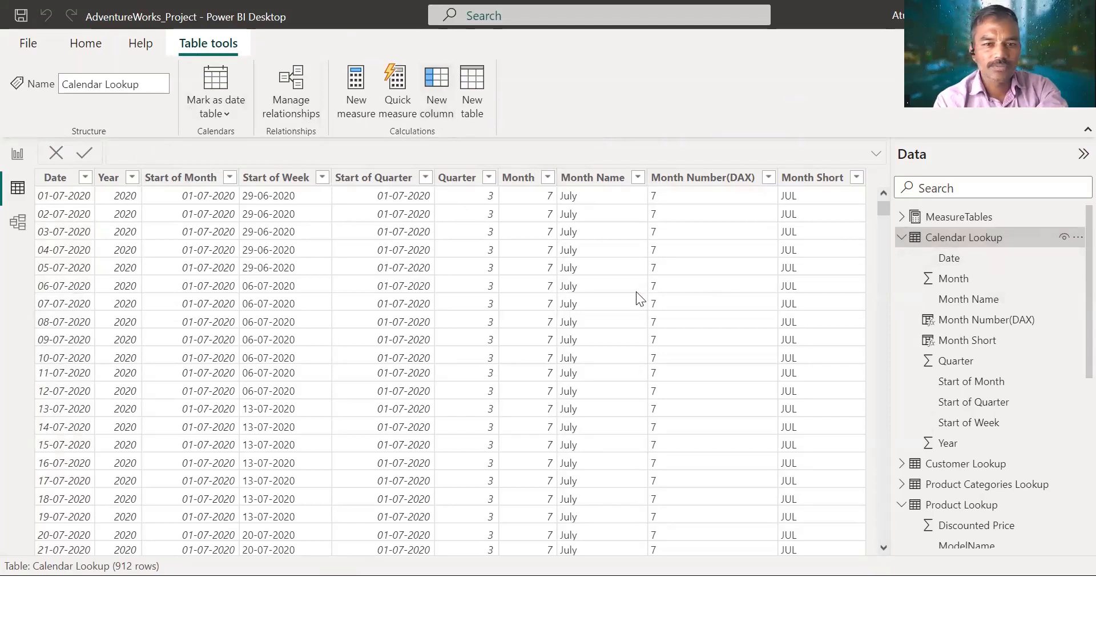
pyautogui.write('Day of Week')
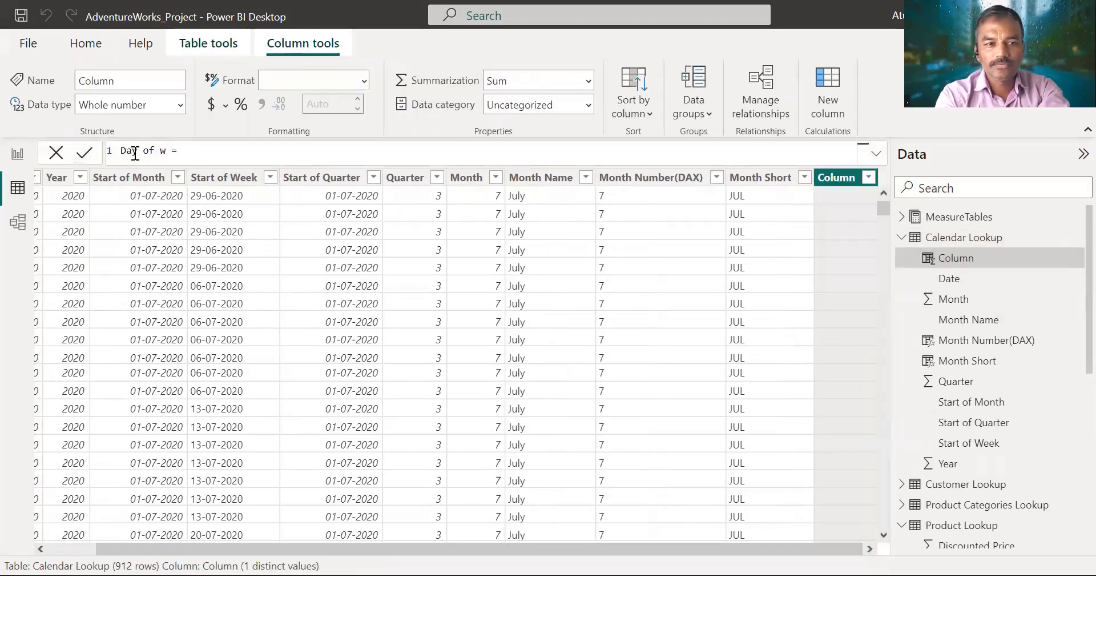
pyautogui.press('Right')
pyautogui.press('Right')
pyautogui.press('Right')
pyautogui.write('WEEK')
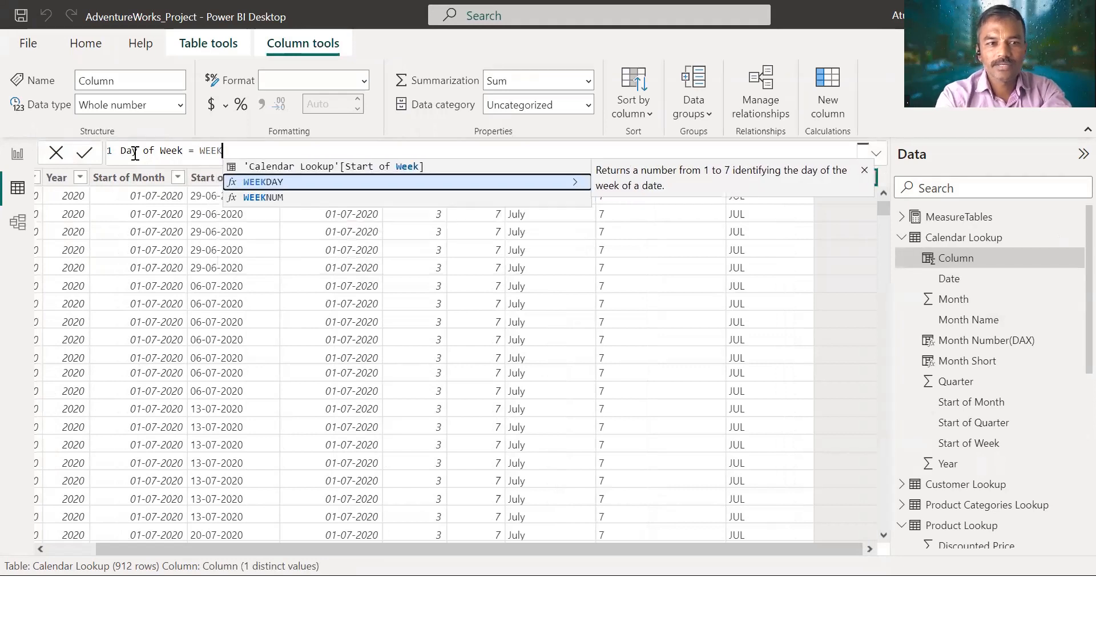
pyautogui.press('Tab')
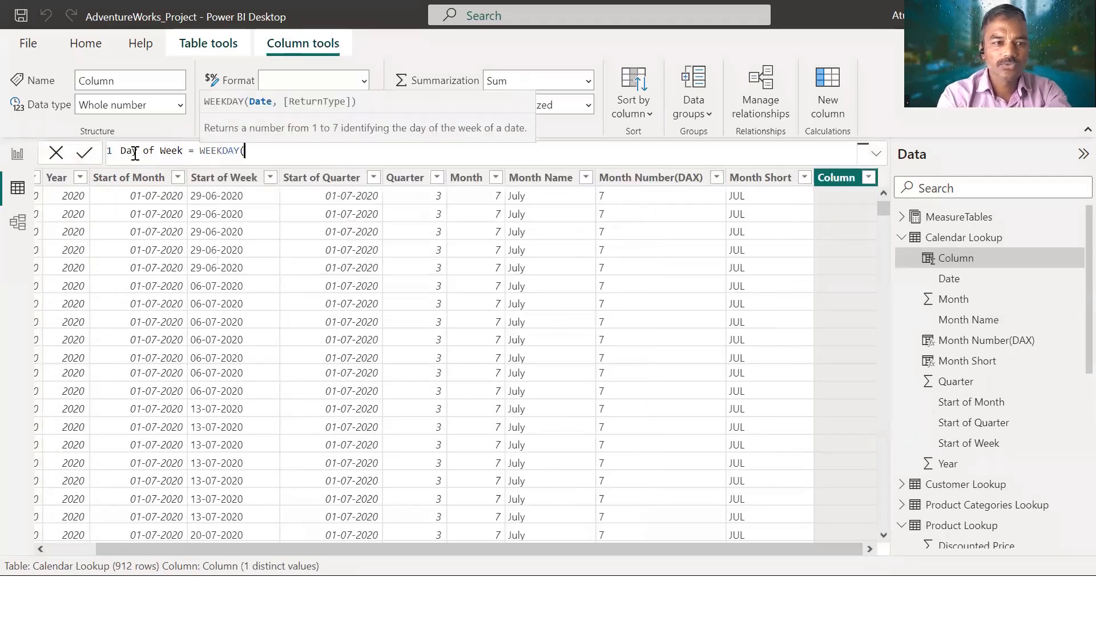
# Step: Complete the WEEKDAY formula with 'Calendar Lookup'[Date] and return type 2 (Monday=1 through Sunday=7), and commit the column
pyautogui.write('date')
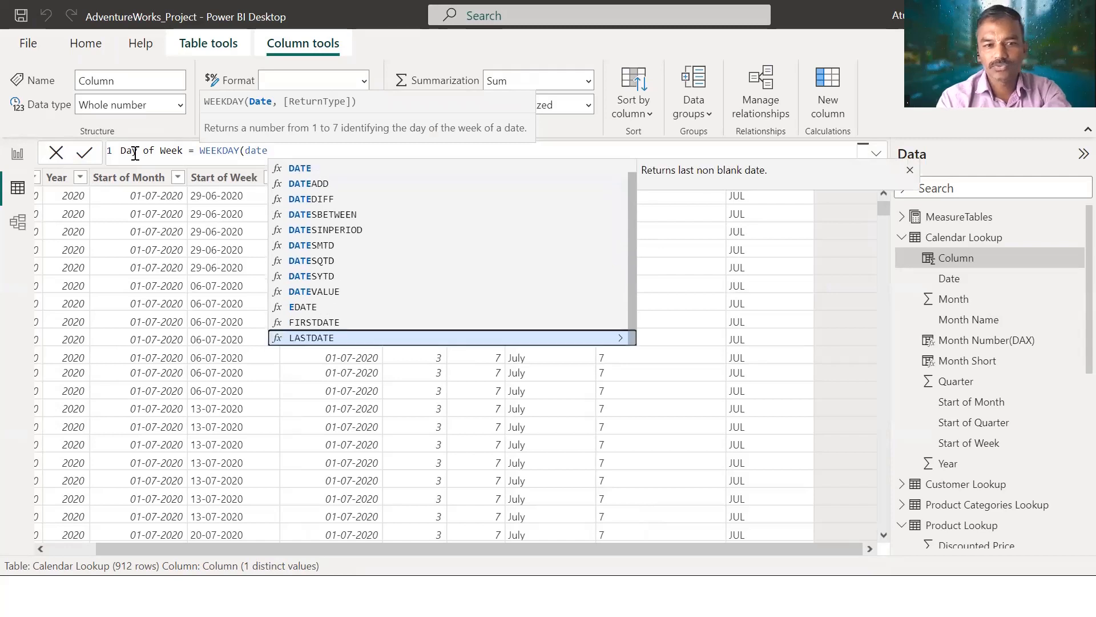
pyautogui.press('Down')
pyautogui.press('Tab')
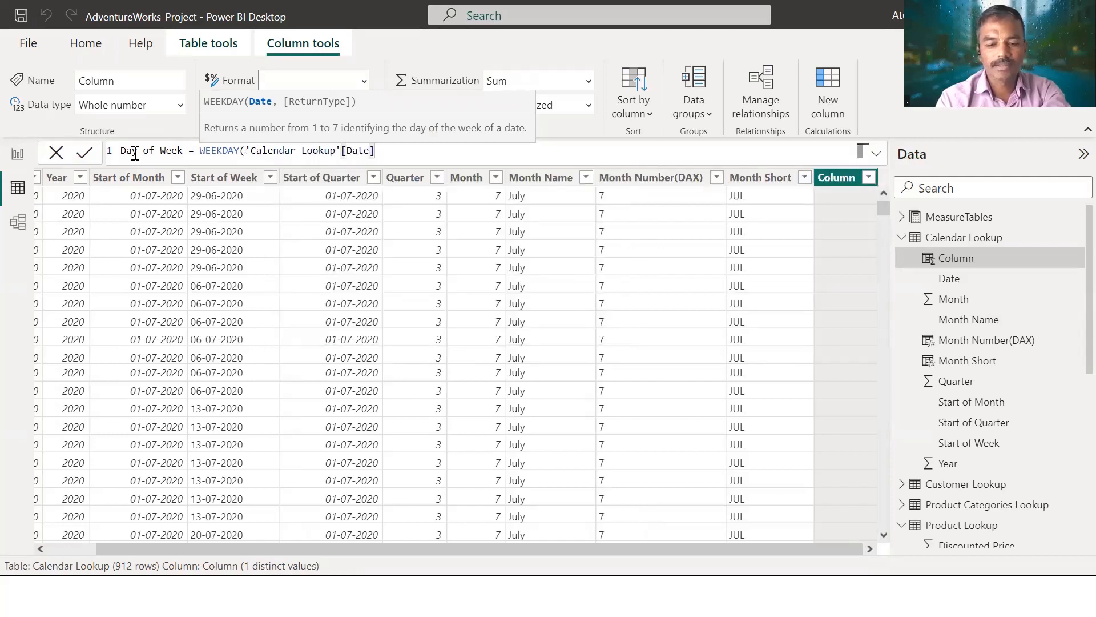
pyautogui.write(',')
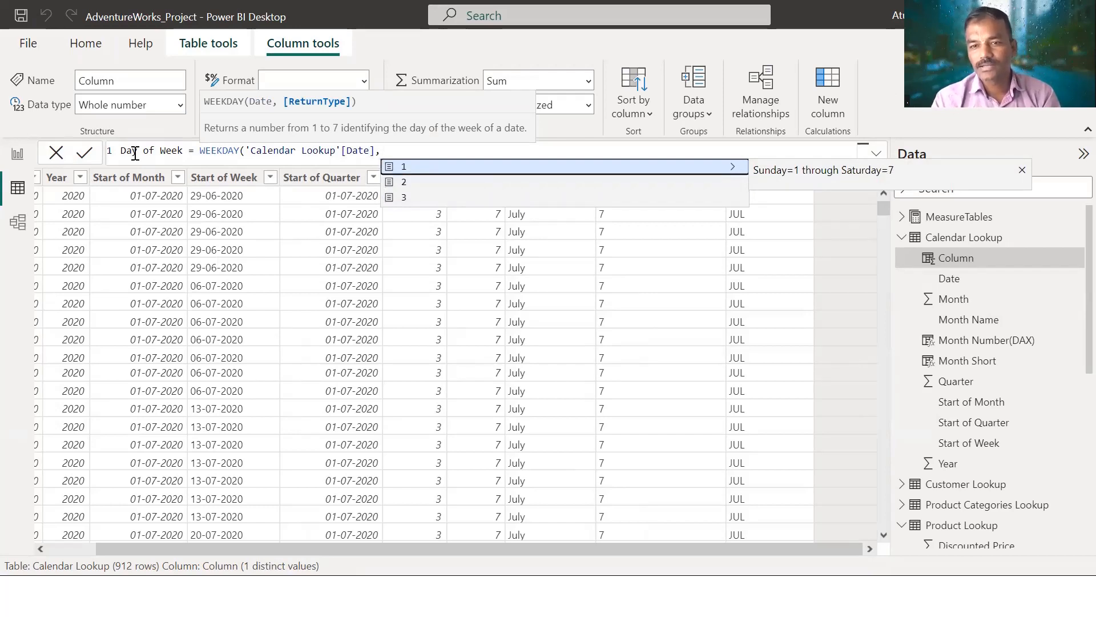
pyautogui.press('Down')
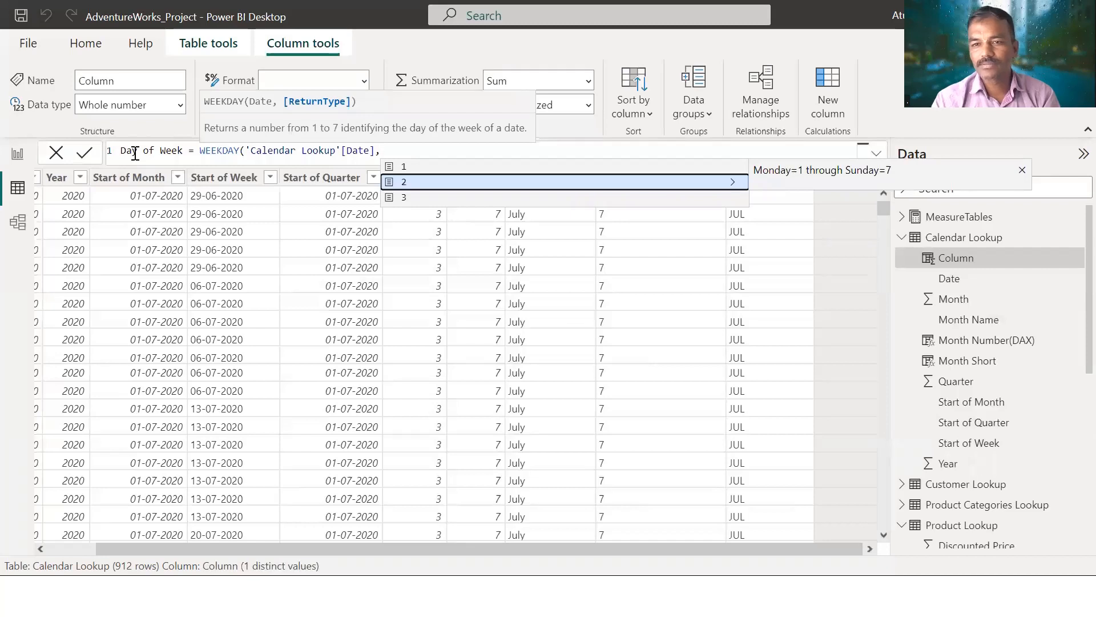
pyautogui.press('Down')
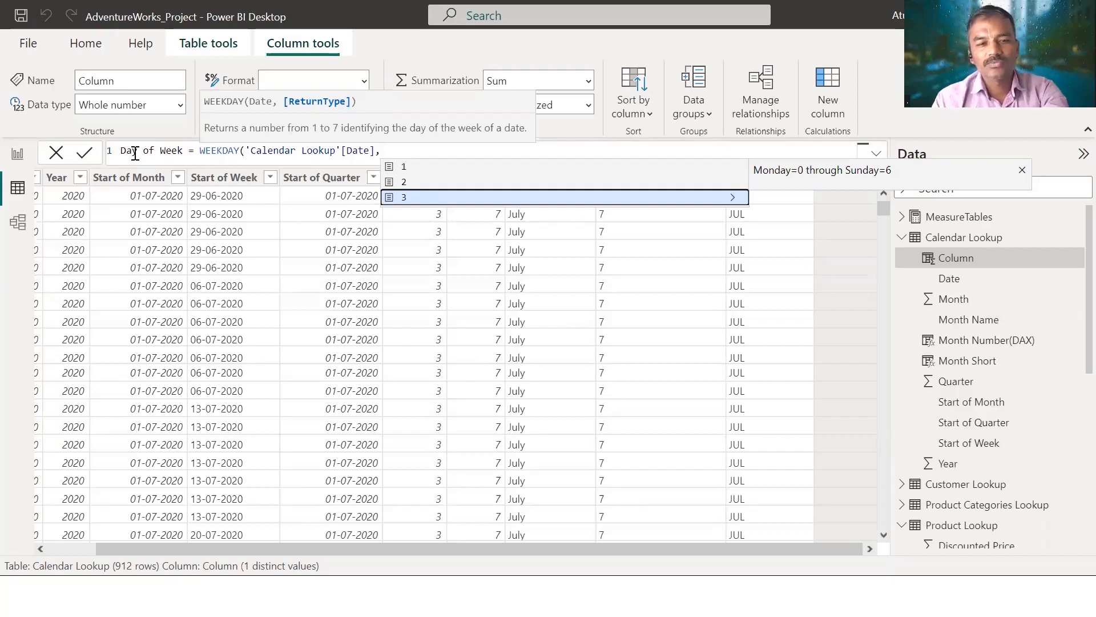
pyautogui.write('2)')
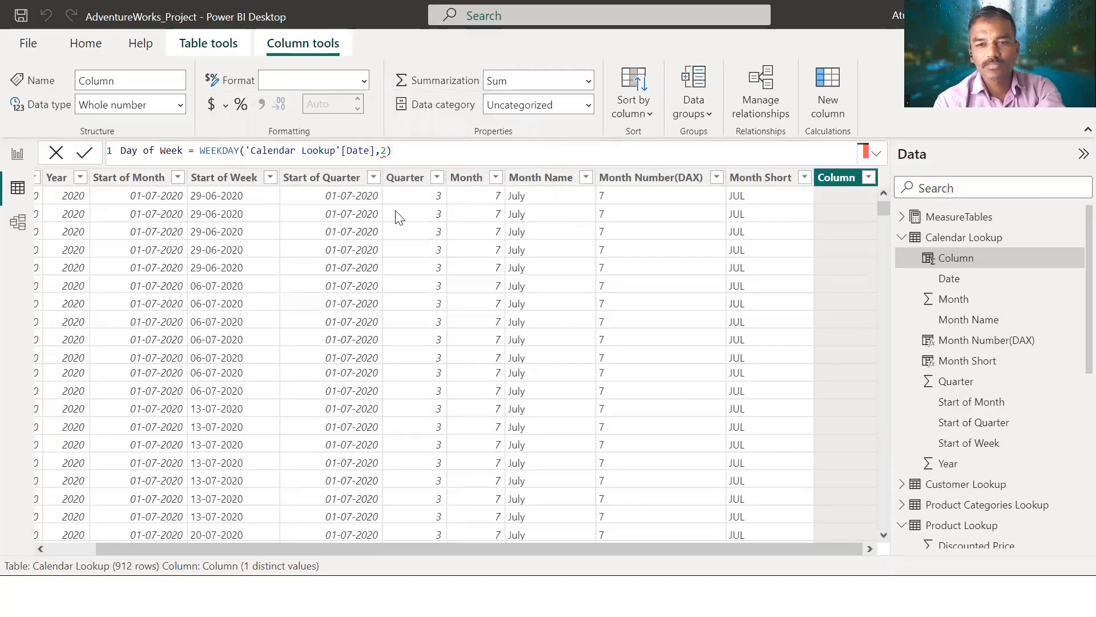
pyautogui.press('Return')
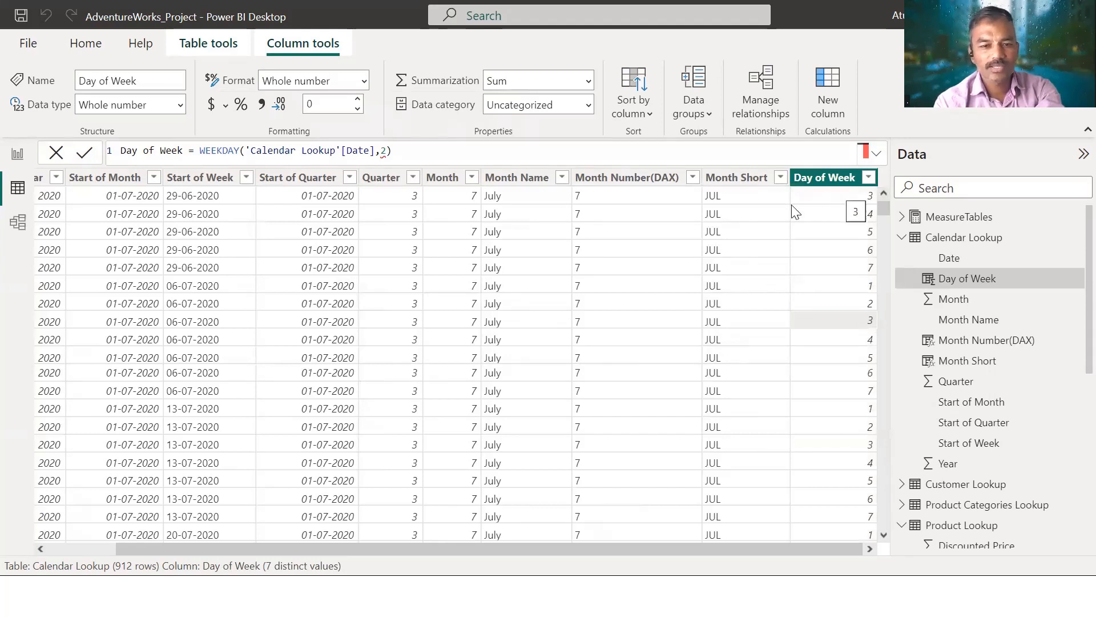
# Step: Add another calculated column named Weekend to the Calendar Lookup table, with empty lines below the name for its formula
pyautogui.click(959, 238)
pyautogui.rightClick(959, 237)
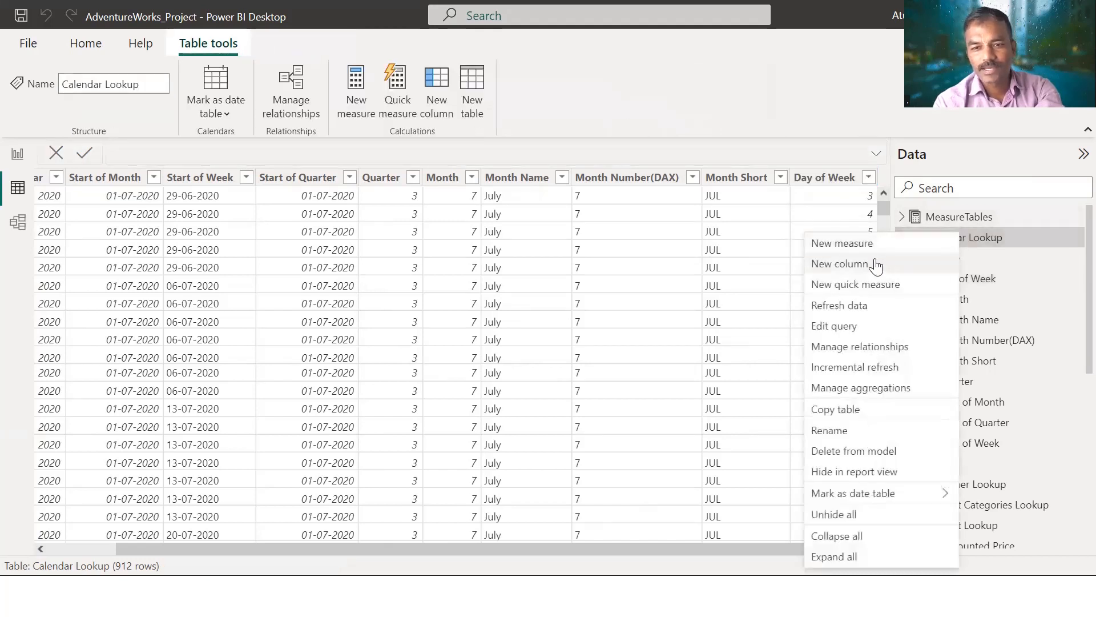
pyautogui.click(825, 267)
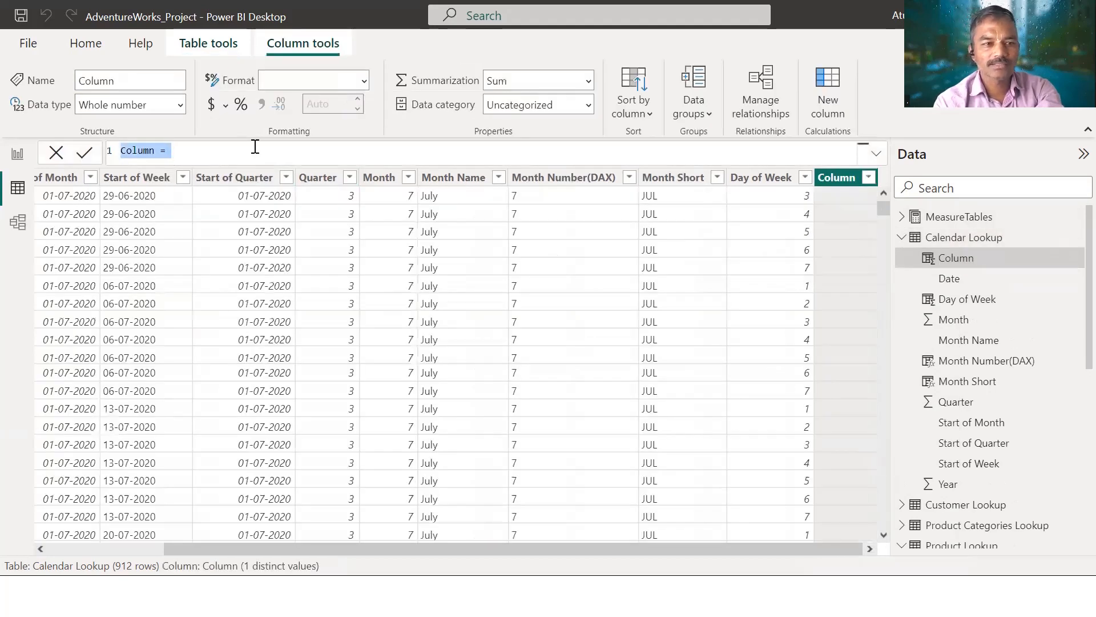
pyautogui.doubleClick(137, 150)
pyautogui.write('Weekend')
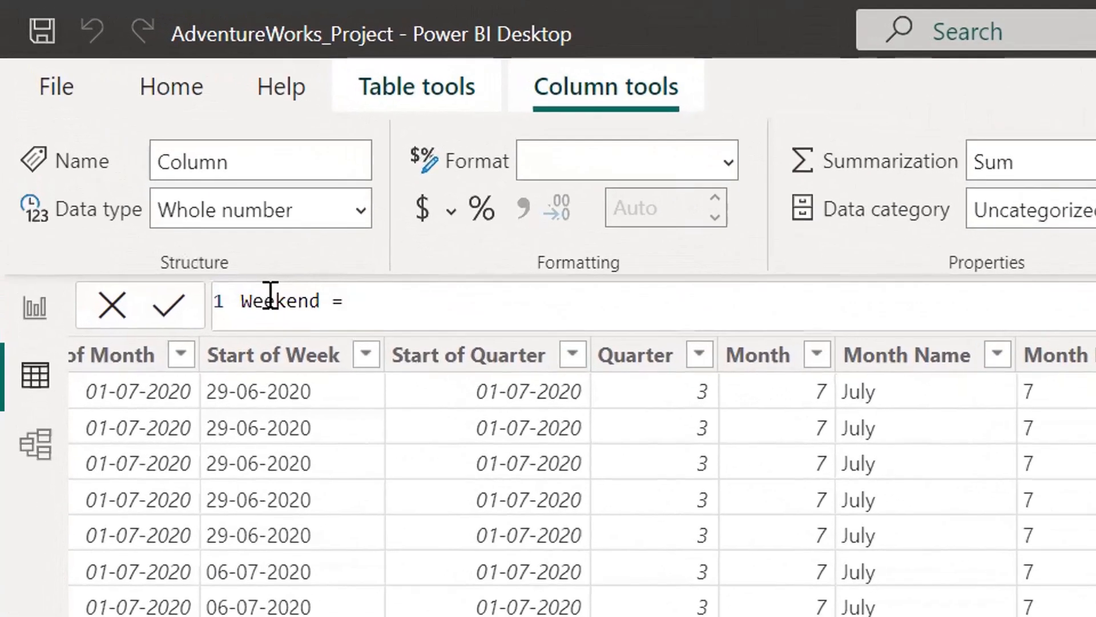
pyautogui.press('End')
pyautogui.hotkey('shift', 'Return')
pyautogui.hotkey('shift', 'Return')
pyautogui.press('Up')
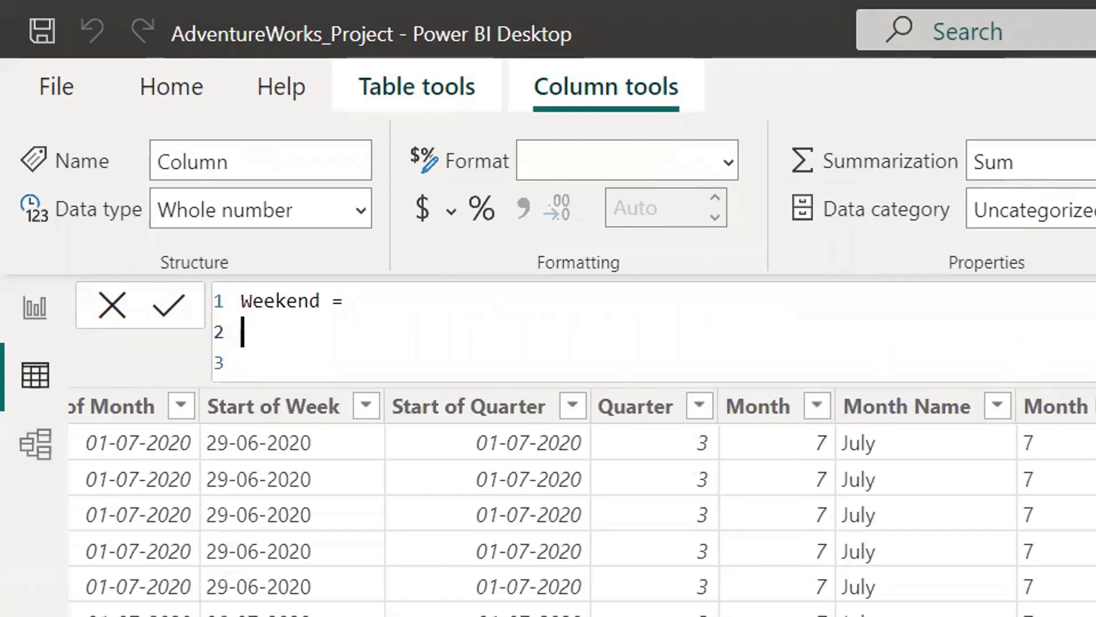
# Step: Begin an IF function whose first condition is 'Calendar Lookup'[Day of Week] = 6, followed by the OR operator ||
pyautogui.write('IF(')
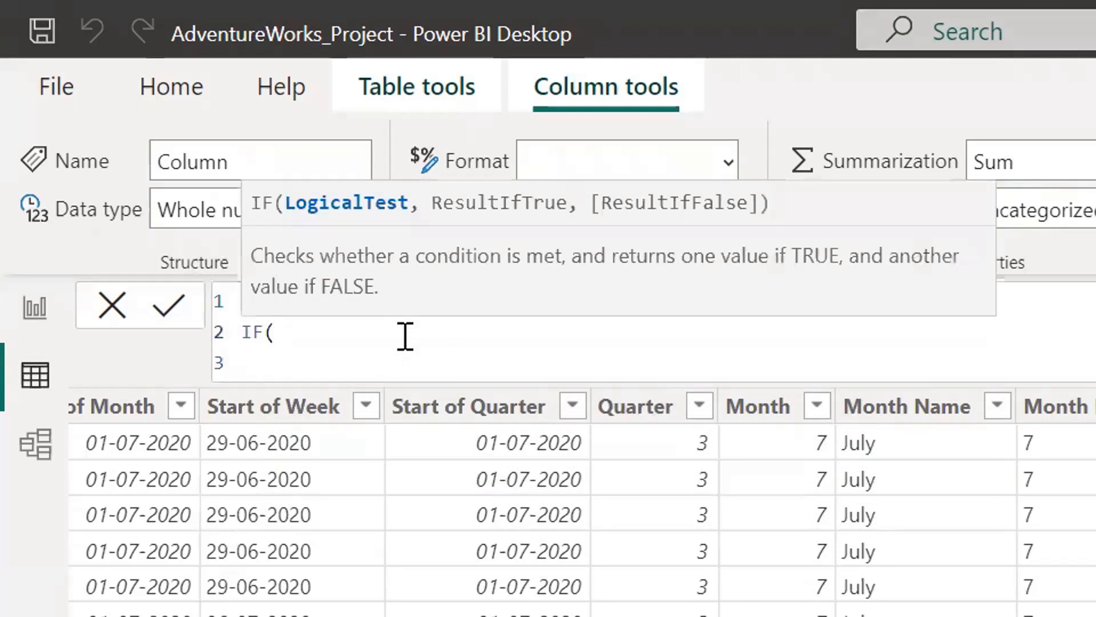
pyautogui.write('date')
pyautogui.press('BackSpace')
pyautogui.write('y')
pyautogui.press('BackSpace')
pyautogui.press('BackSpace')
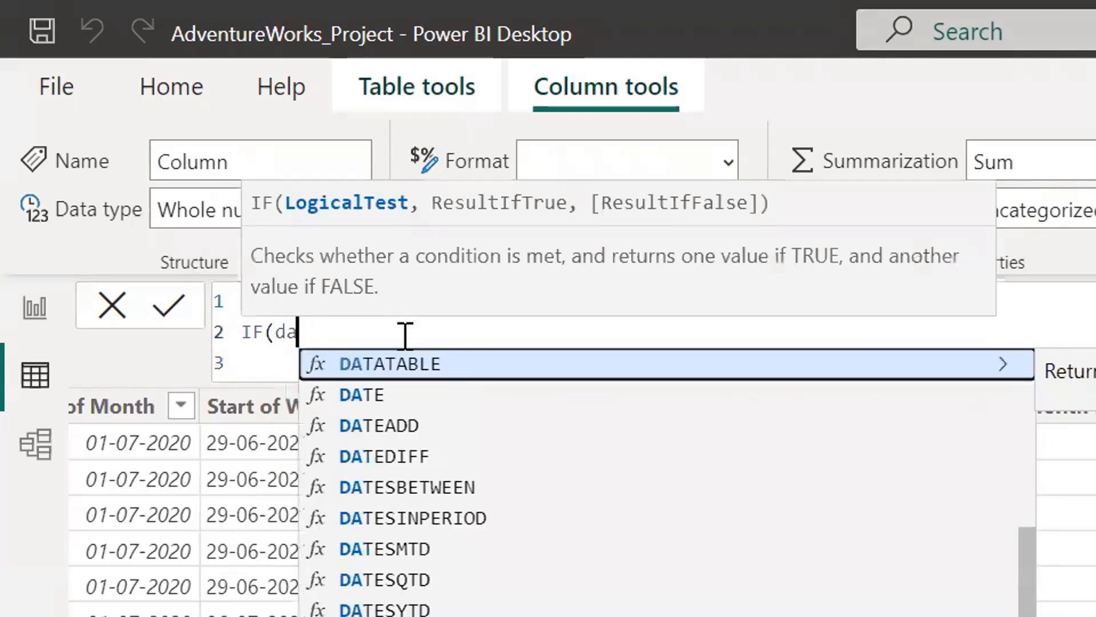
pyautogui.write('y')
pyautogui.press('Up')
pyautogui.press('Up')
pyautogui.press('Up')
pyautogui.press('Up')
pyautogui.press('Tab')
pyautogui.write('=')
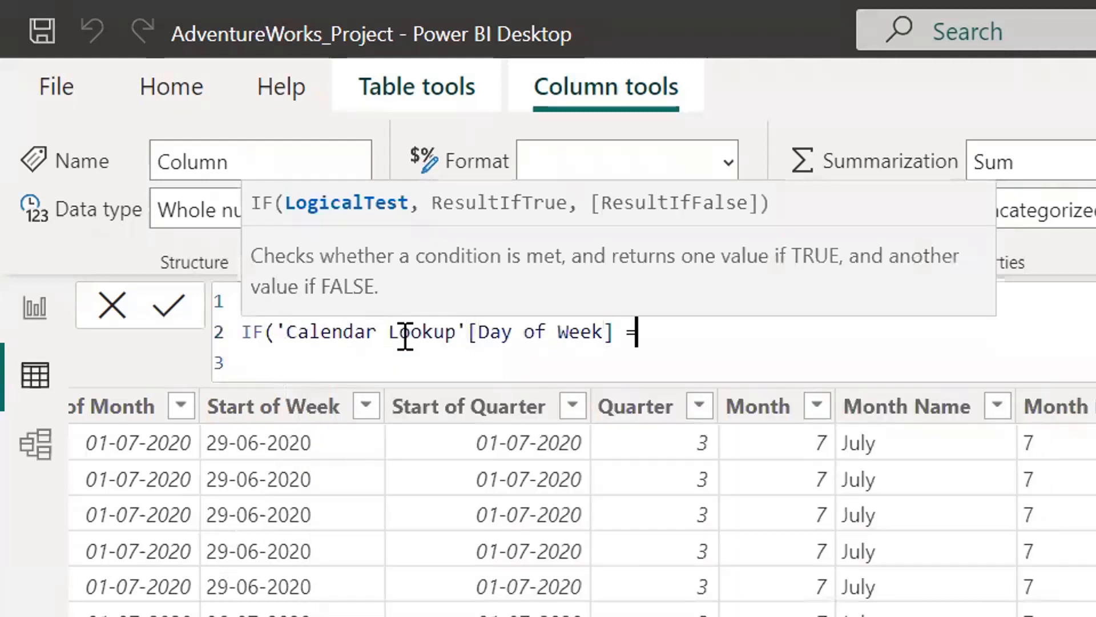
pyautogui.write('6 ||')
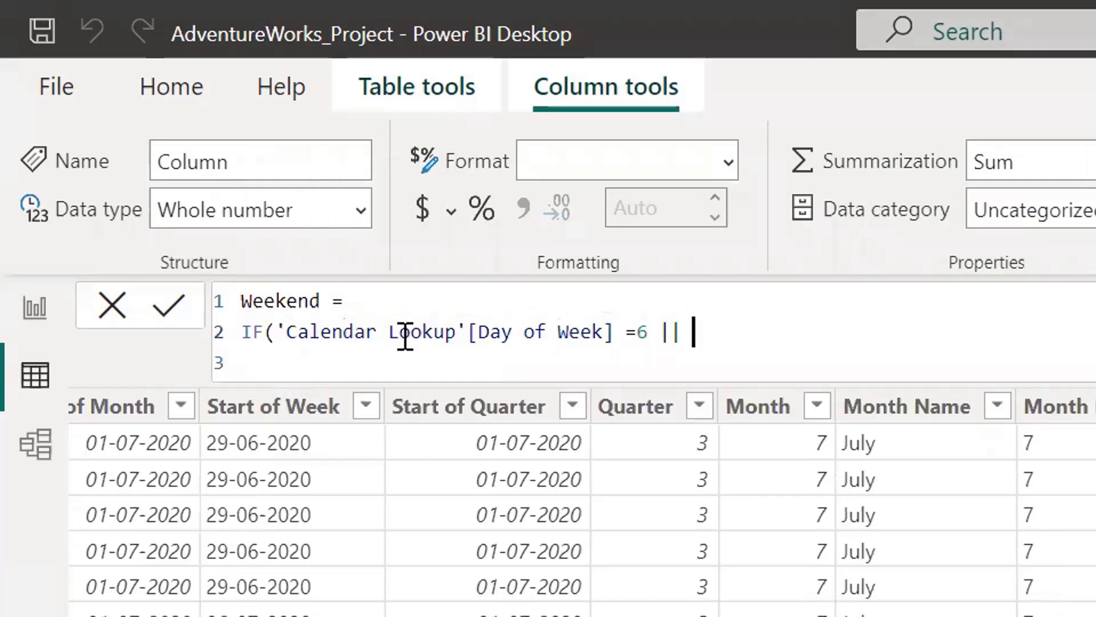
# Step: Add the second condition, 'Calendar Lookup'[Day of Week] = 7, on a new line of the IF formula
pyautogui.press('Return')
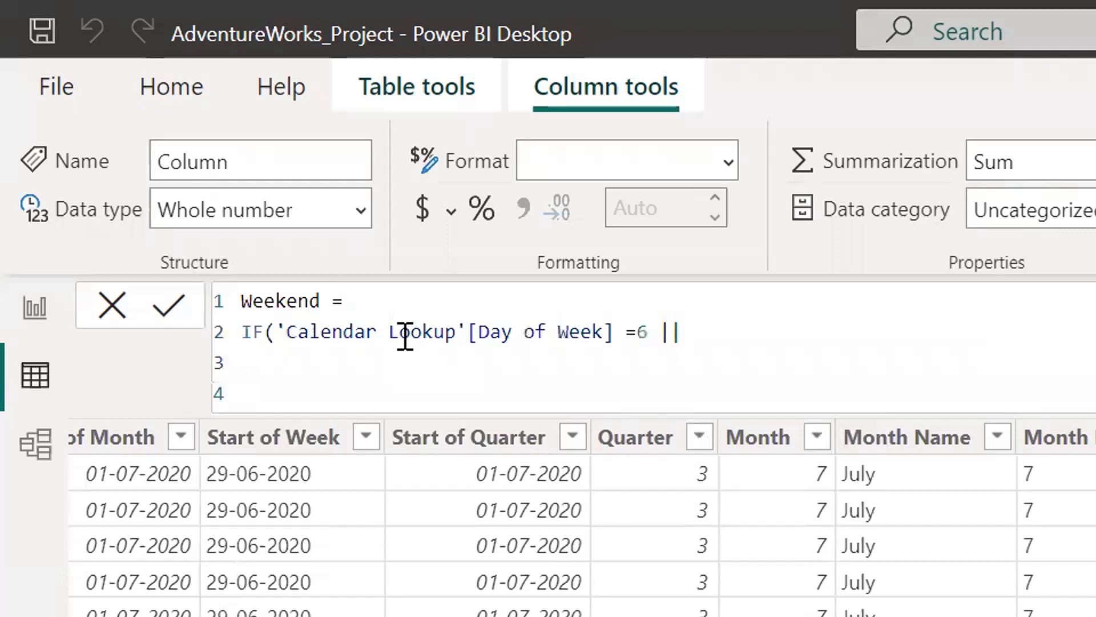
pyautogui.write('cal')
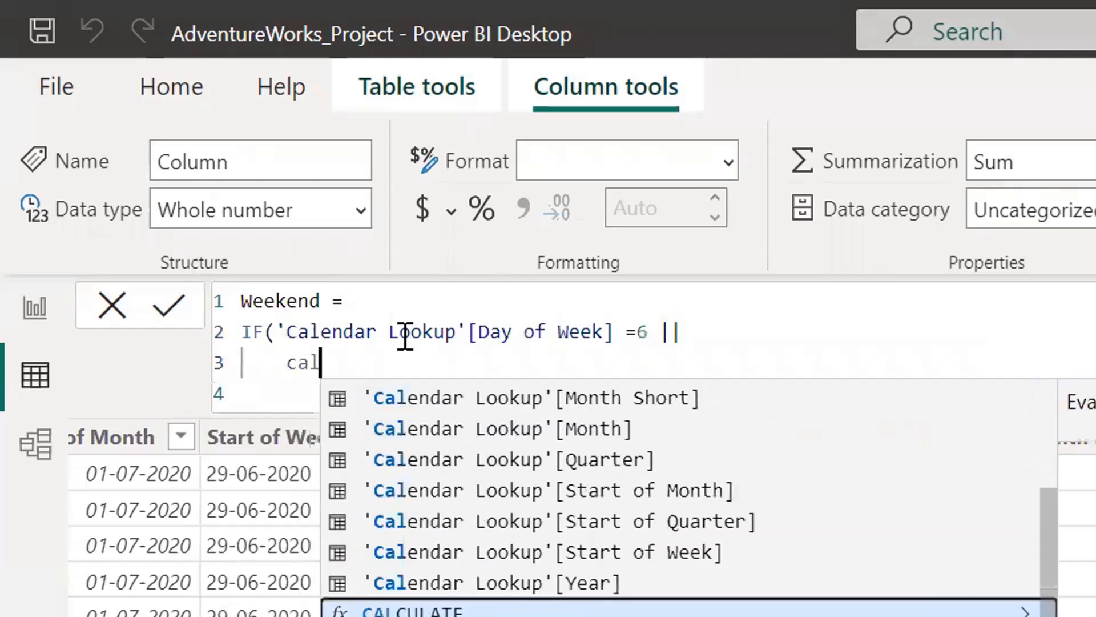
pyautogui.press('BackSpace')
pyautogui.press('BackSpace')
pyautogui.press('BackSpace')
pyautogui.write('day')
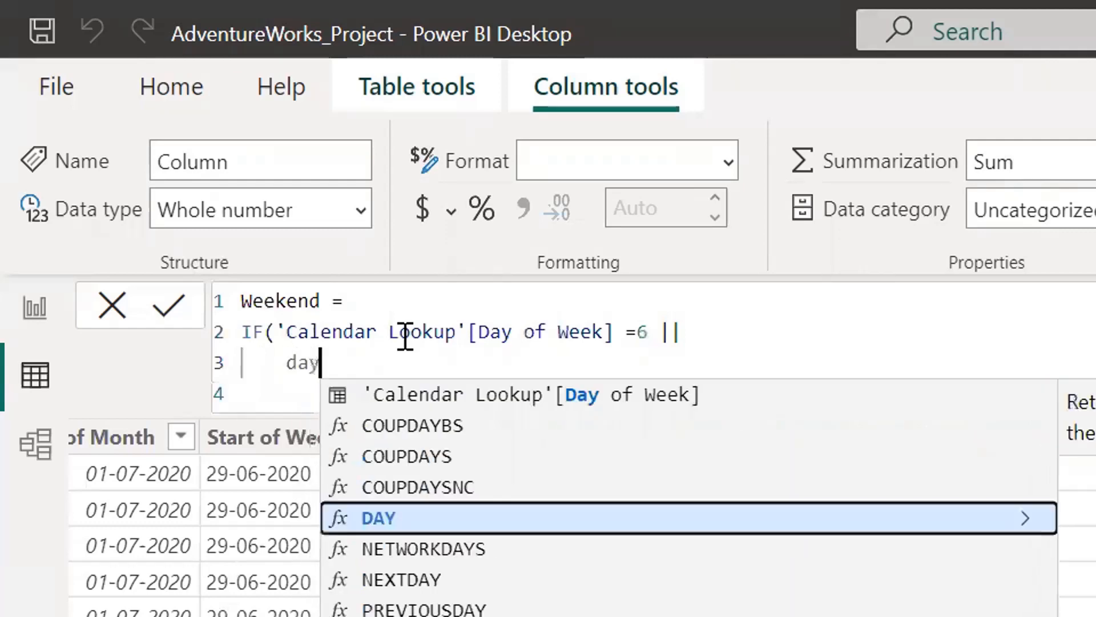
pyautogui.press('Up')
pyautogui.press('Up')
pyautogui.press('Up')
pyautogui.press('Up')
pyautogui.press('Tab')
pyautogui.write('=7')
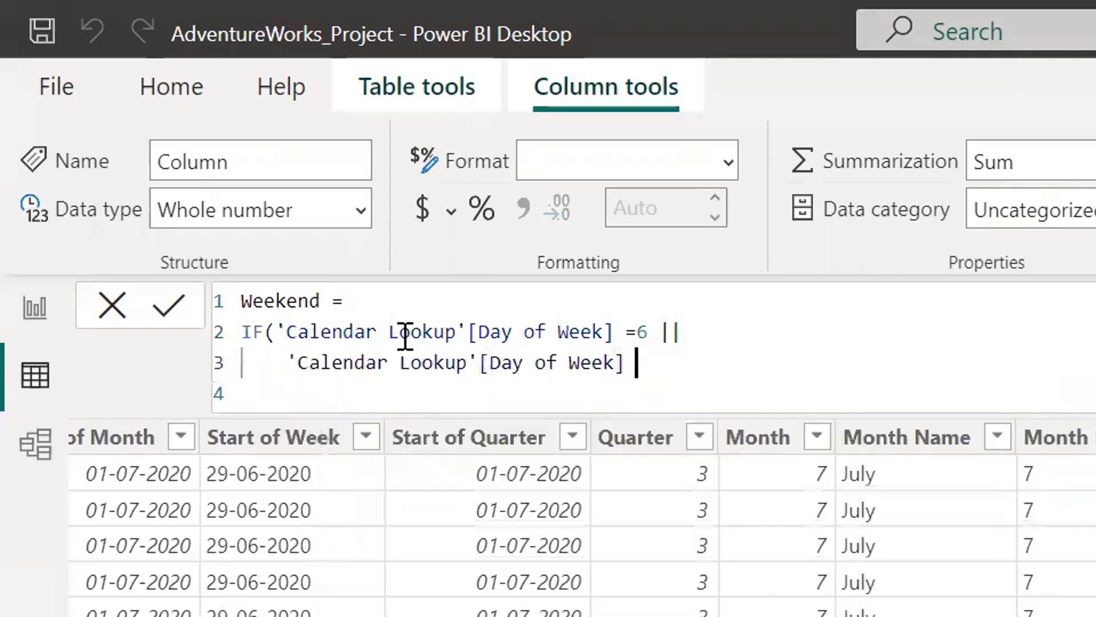
pyautogui.press('Left')
pyautogui.press('Left')
pyautogui.press('Right')
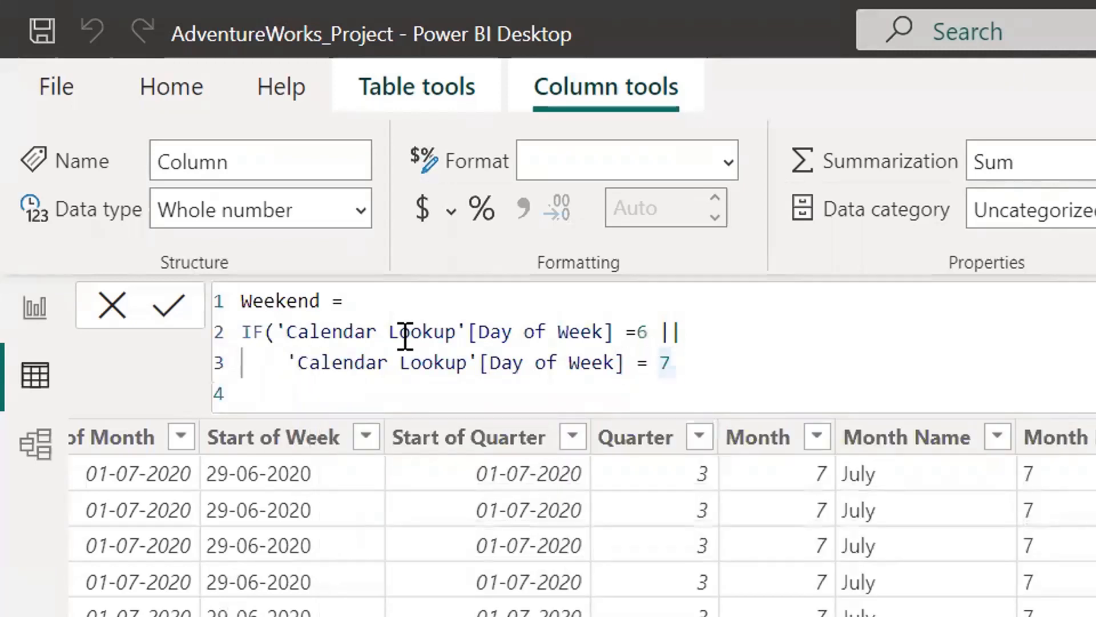
# Step: Enter "Weekend" as the result if true on its own indented line after the conditions
pyautogui.write(',')
pyautogui.hotkey('shift', 'Return')
pyautogui.hotkey('shift', 'Return')
pyautogui.press('Up')
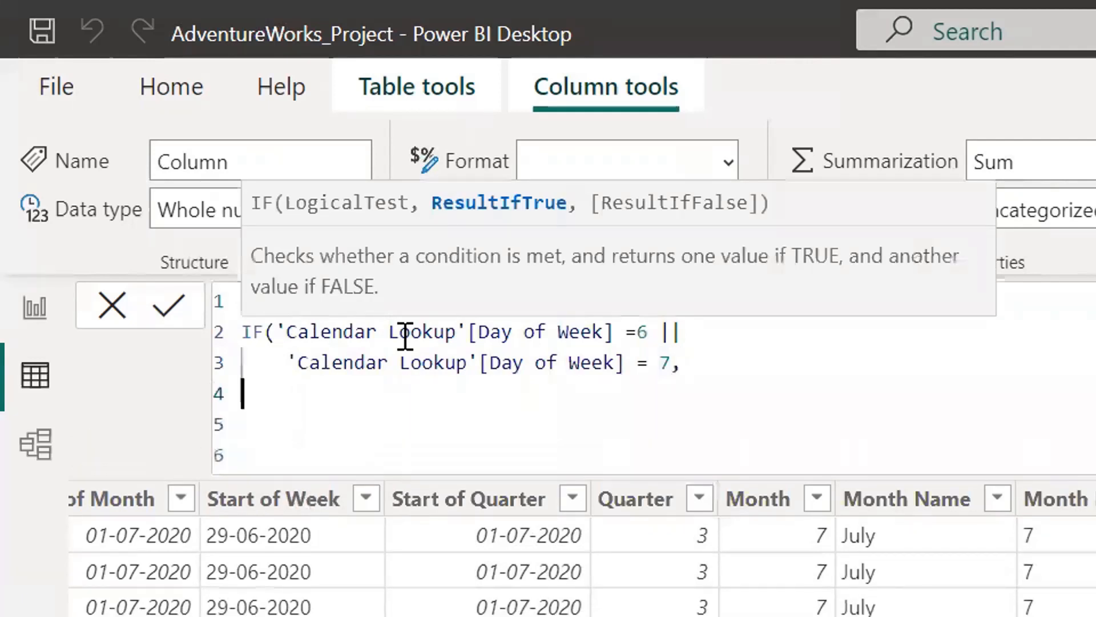
pyautogui.press('Tab')
pyautogui.write('"We')
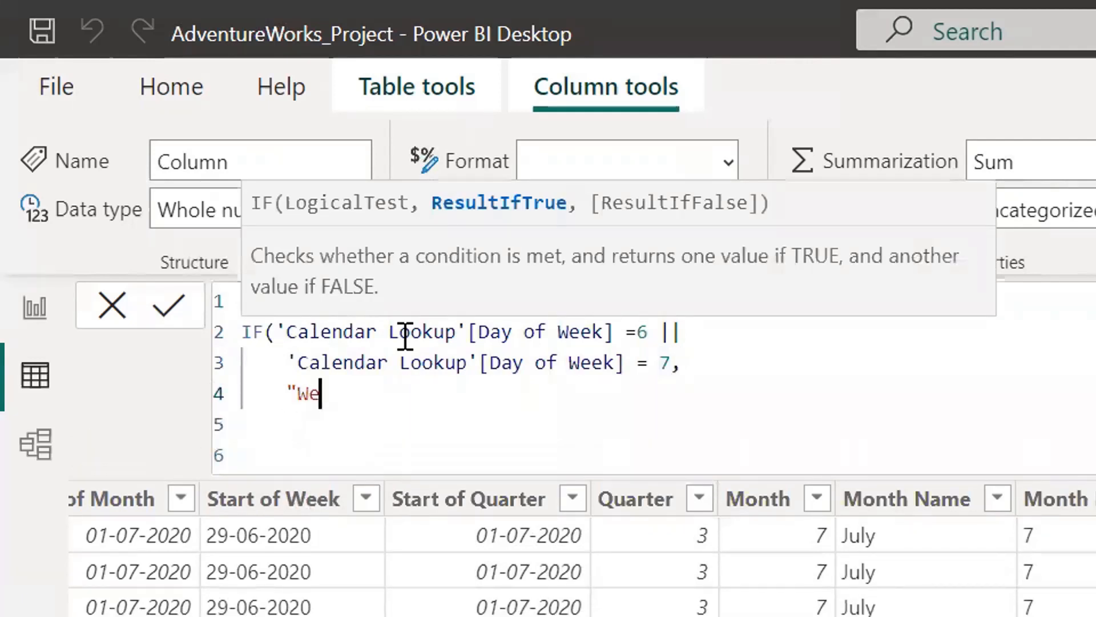
pyautogui.write('ekend"')
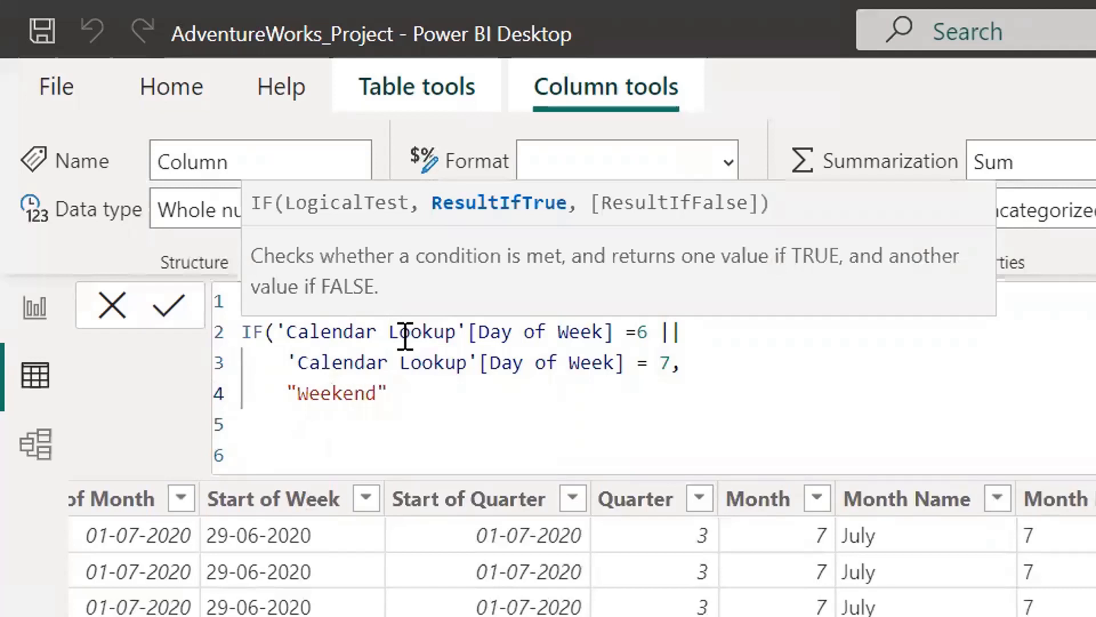
# Step: Enter "Weekday" as the result if false, close the IF function on a new line, and commit the Weekend column
pyautogui.write(',')
pyautogui.press('Return')
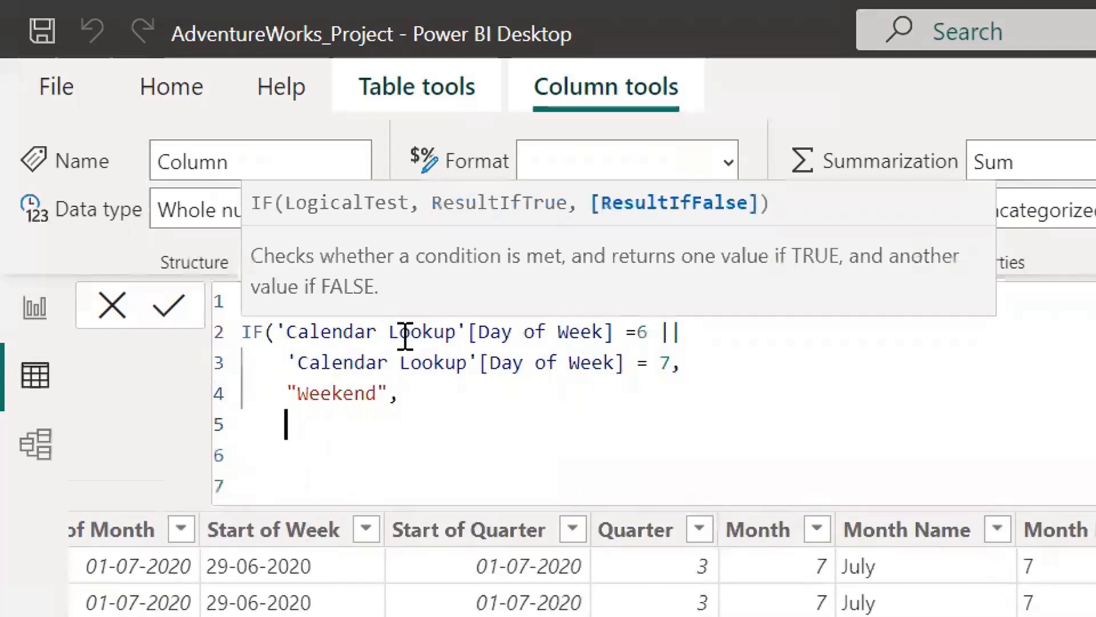
pyautogui.write('"Weekday"')
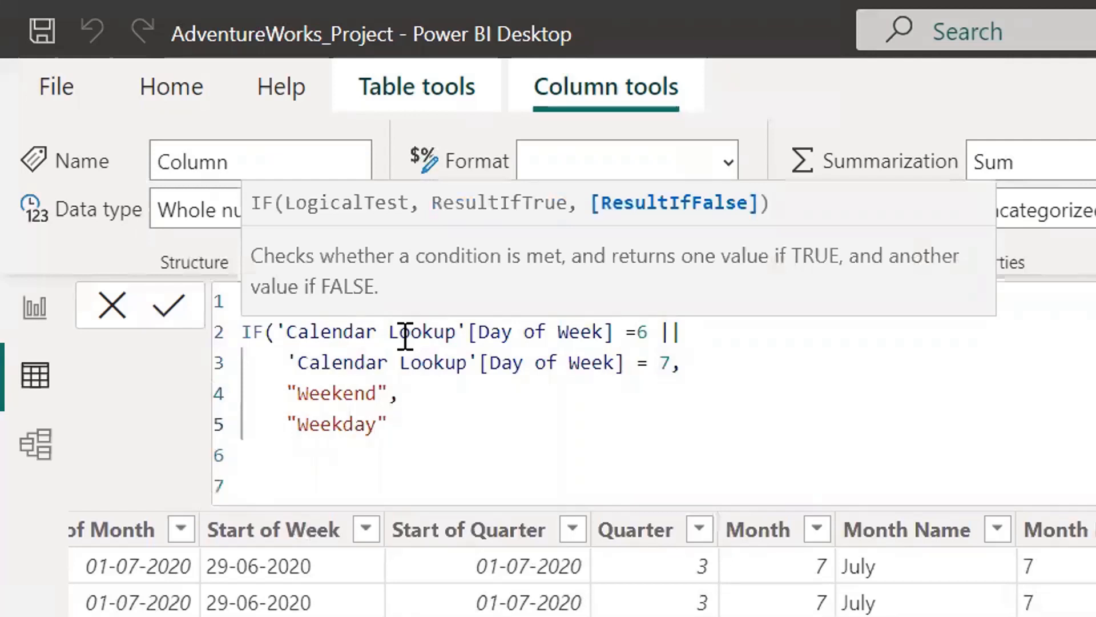
pyautogui.press('Return')
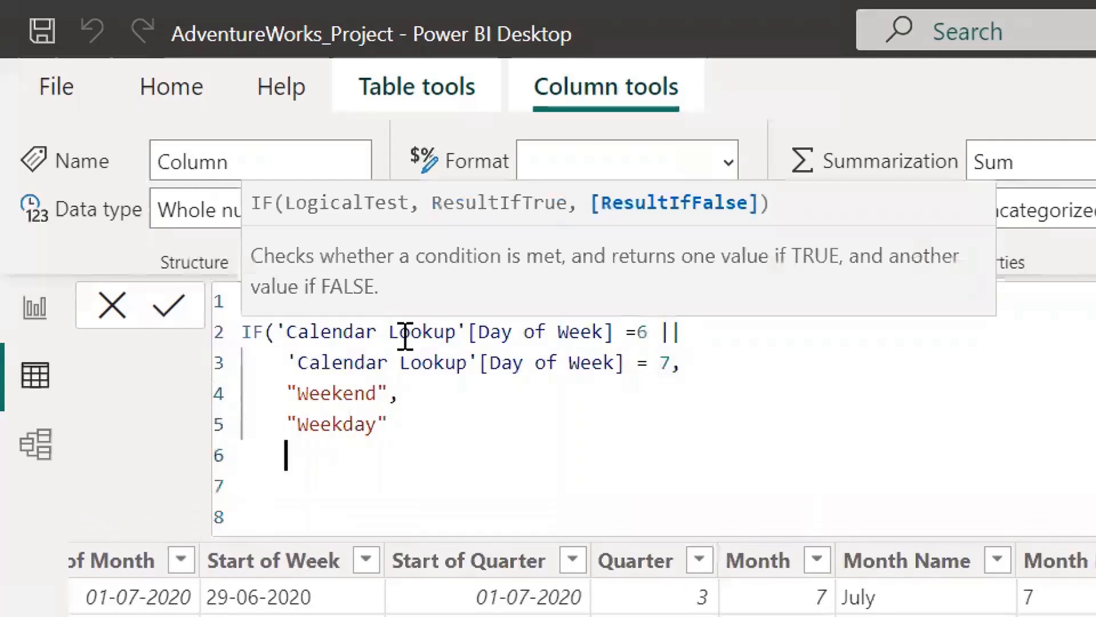
pyautogui.write(')')
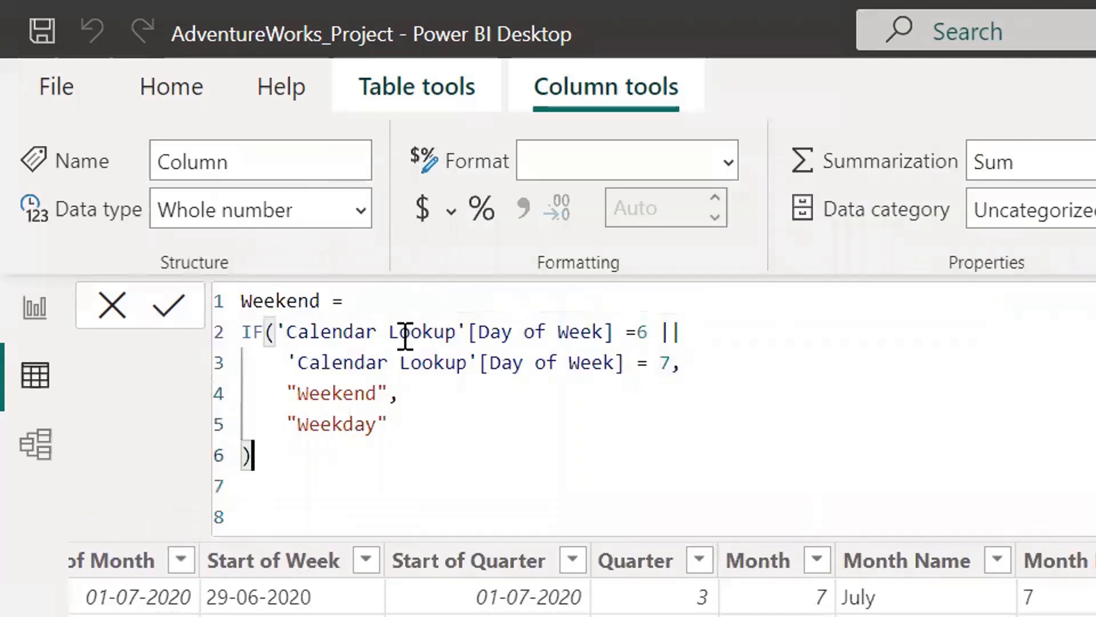
pyautogui.click(161, 310)
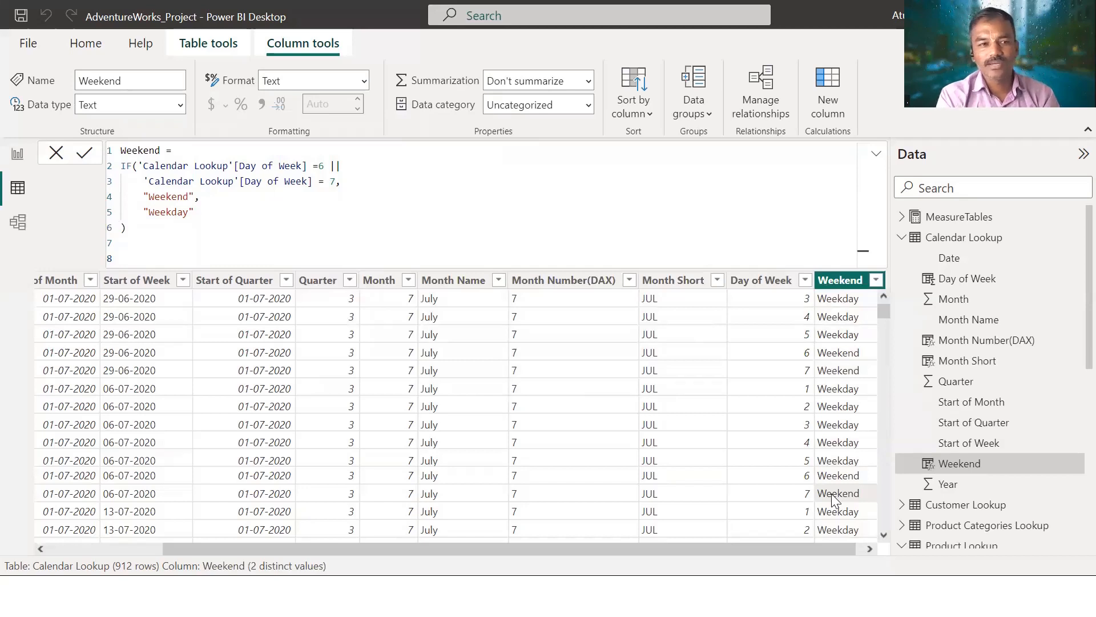
pyautogui.click(260, 229)
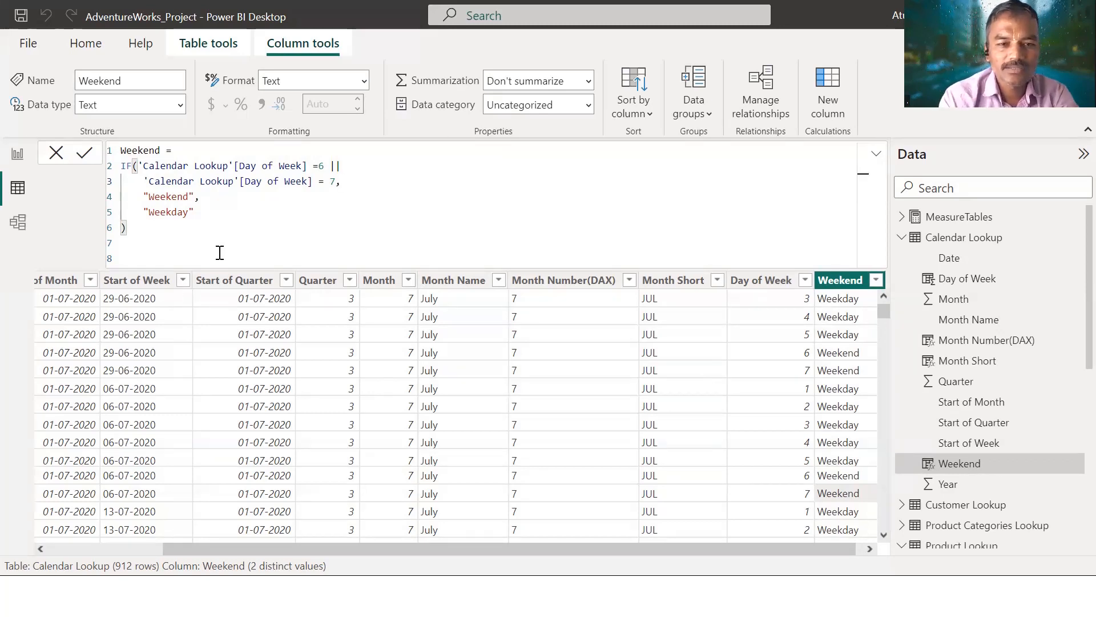
pyautogui.click(387, 351)
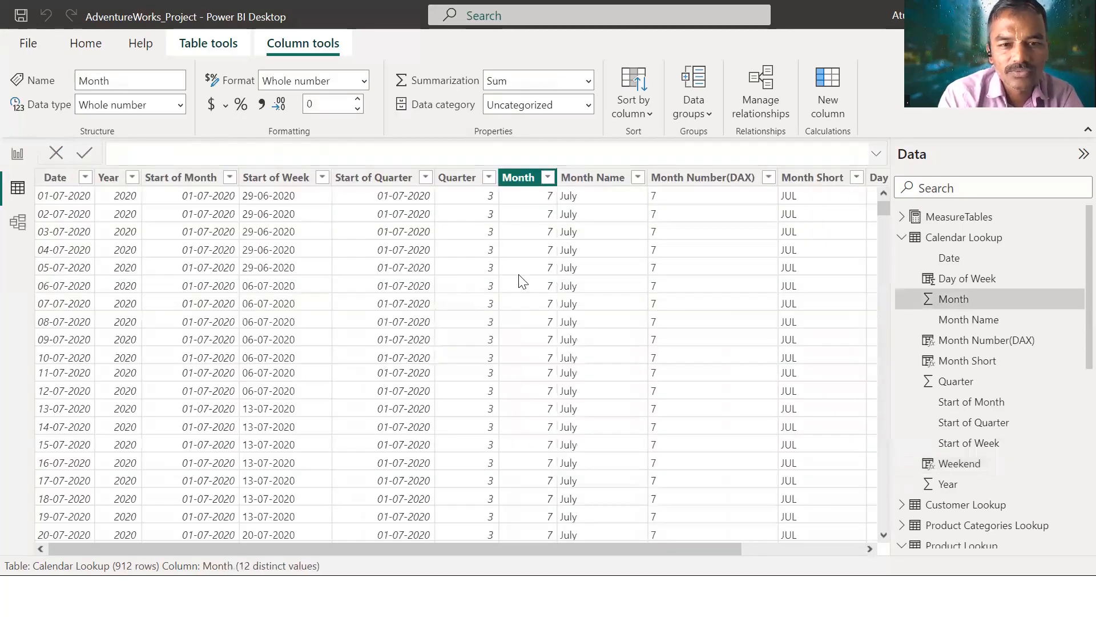
# Step: Collapse the Calendar Lookup fields, open the Customer Lookup table, and examine its BirthDate column
pyautogui.click(917, 237)
pyautogui.click(965, 259)
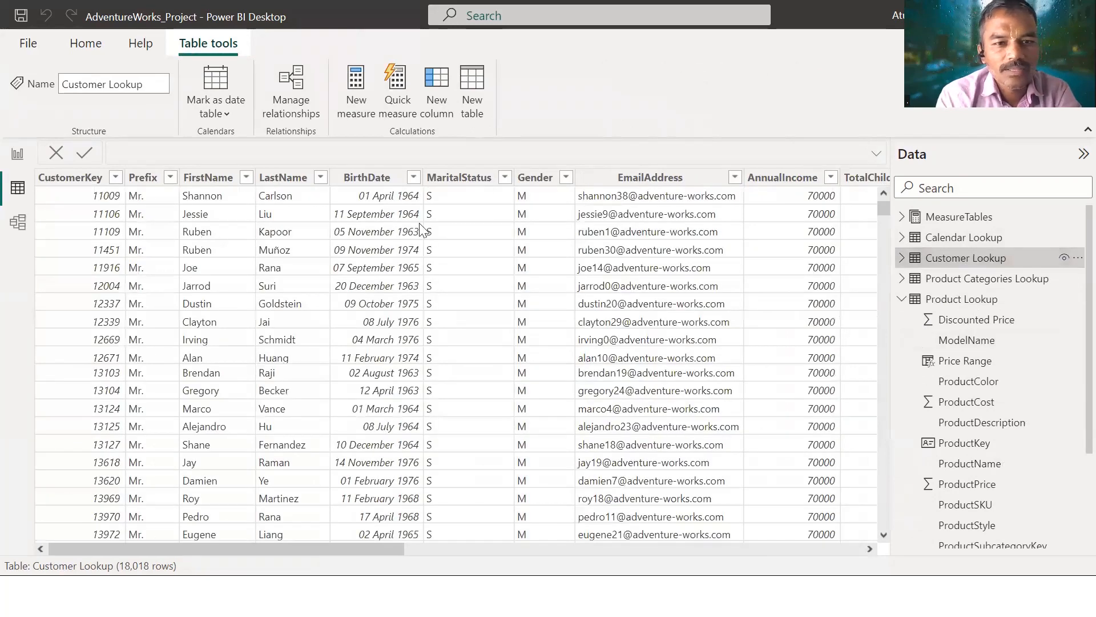
pyautogui.click(367, 178)
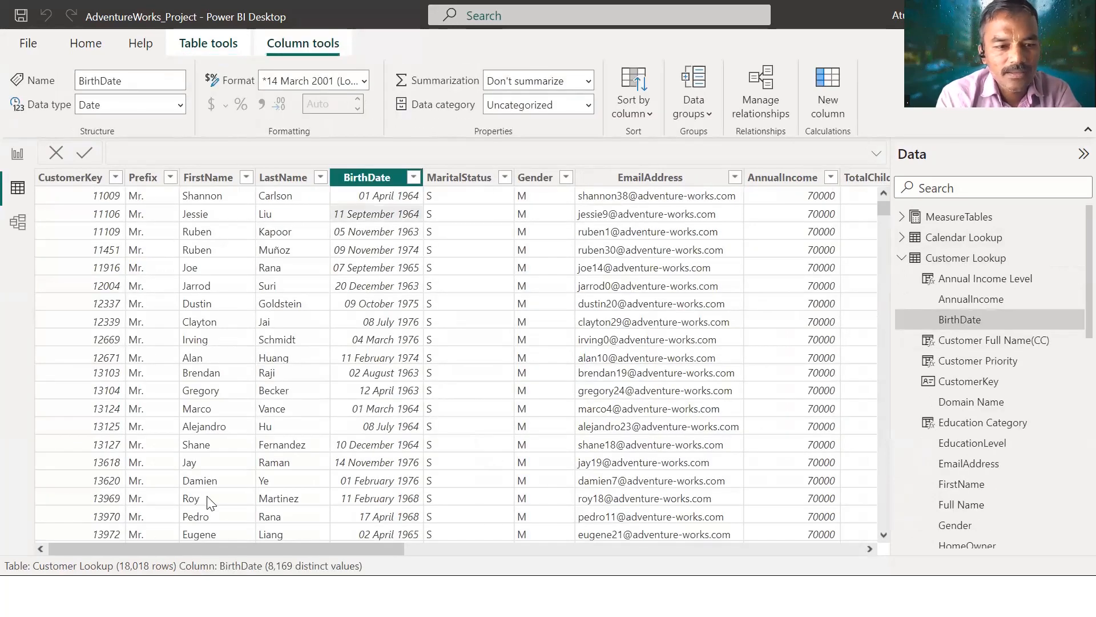
pyautogui.moveTo(127, 545); pyautogui.dragTo(55, 548)
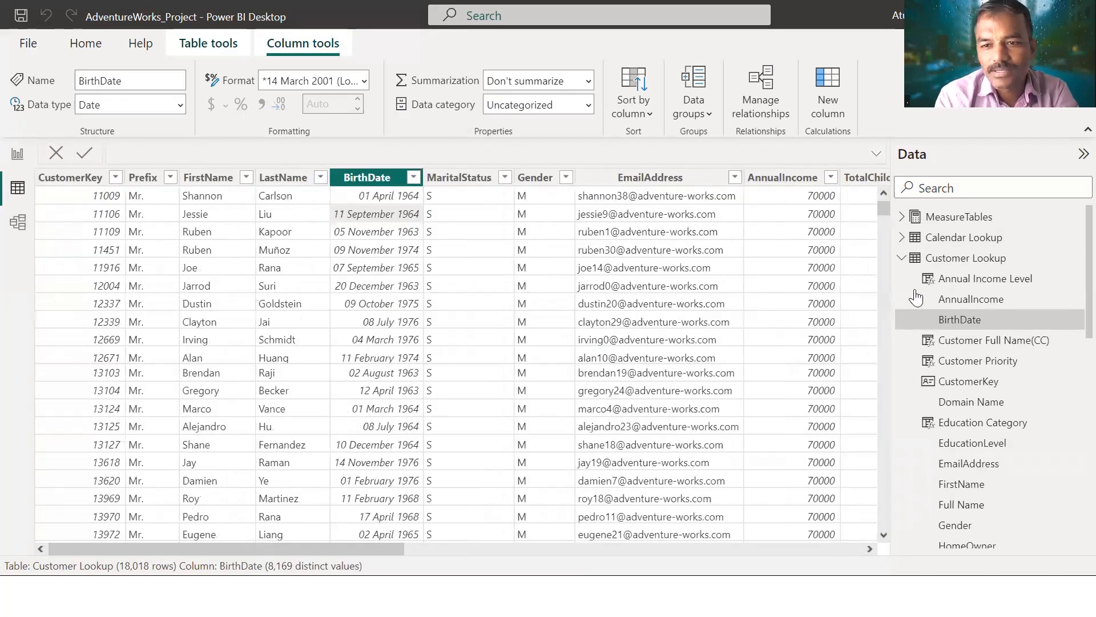
# Step: Add a new calculated column to the Customer Lookup table and name it Customer Birth Year
pyautogui.click(968, 258)
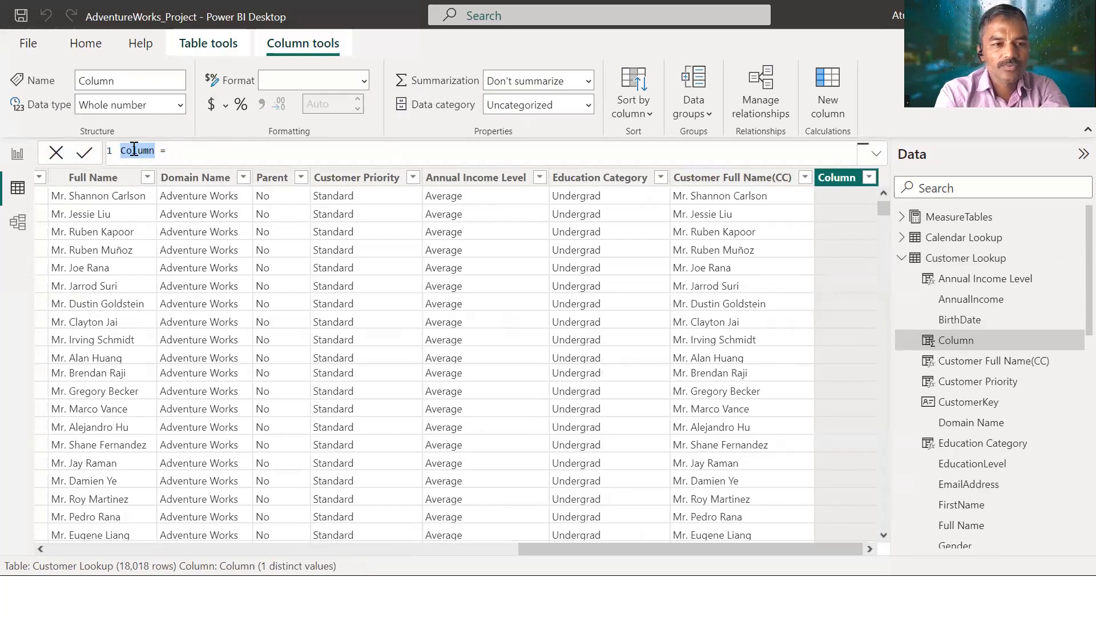
pyautogui.write('Birth Year')
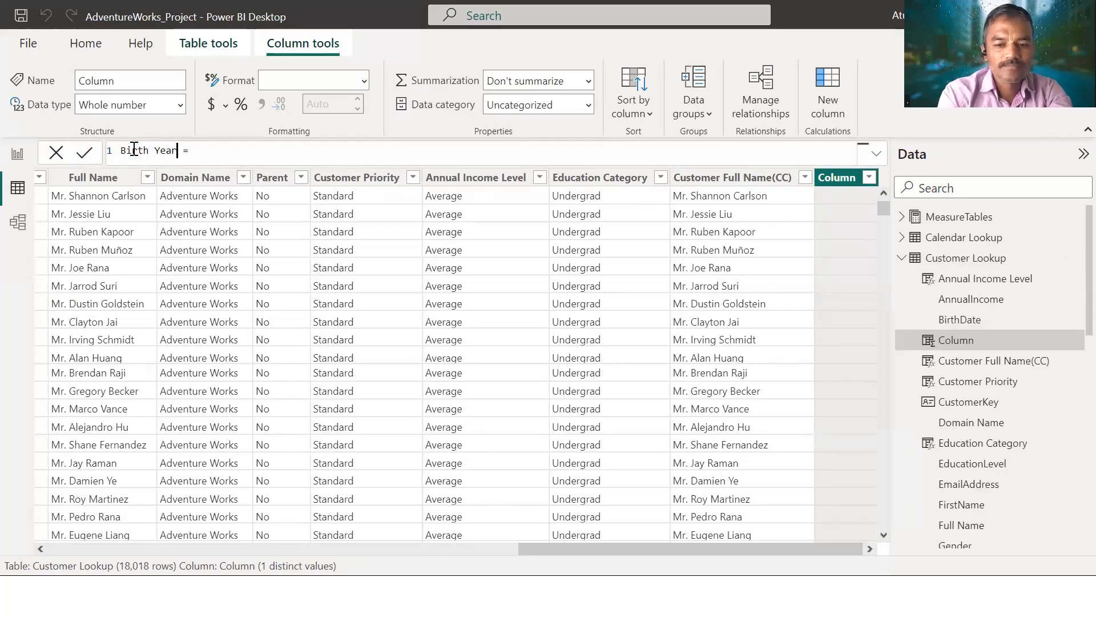
pyautogui.press('Home')
pyautogui.write('Customer')
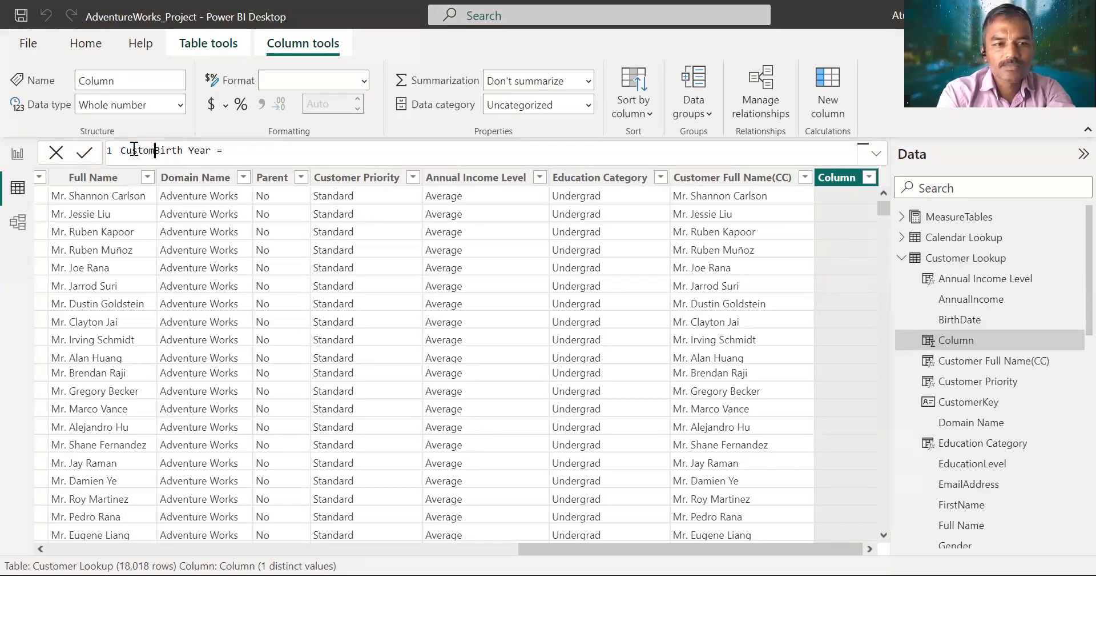
pyautogui.press('End')
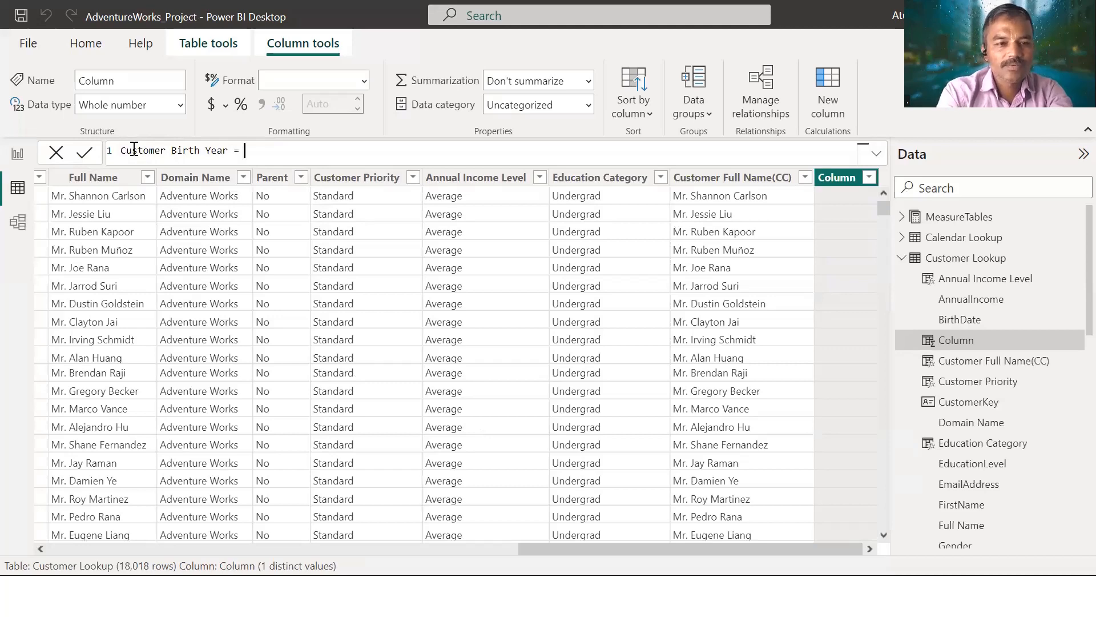
# Step: Define the Customer Birth Year column as YEAR('Customer Lookup'[BirthDate]) and commit the formula
pyautogui.write('YEAR(')
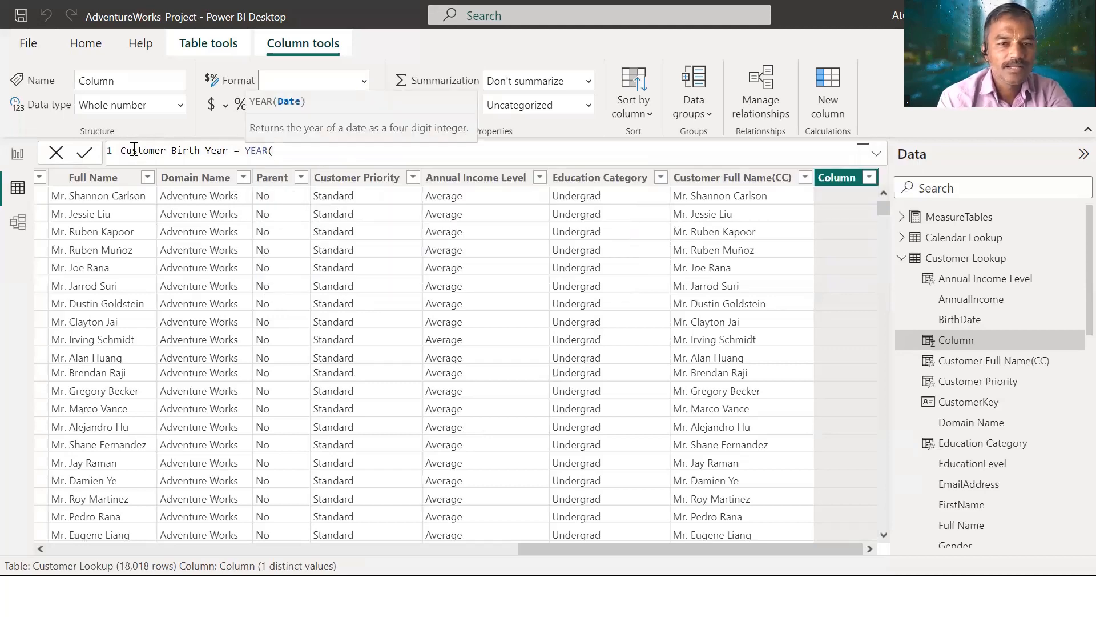
pyautogui.write('date')
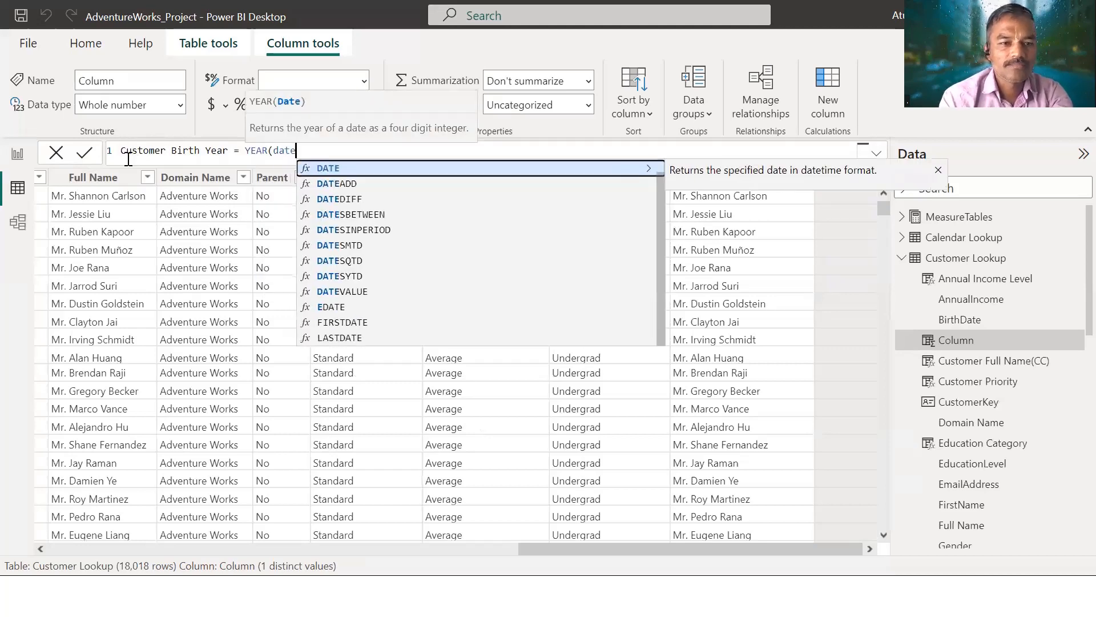
pyautogui.press('Tab')
pyautogui.write(')')
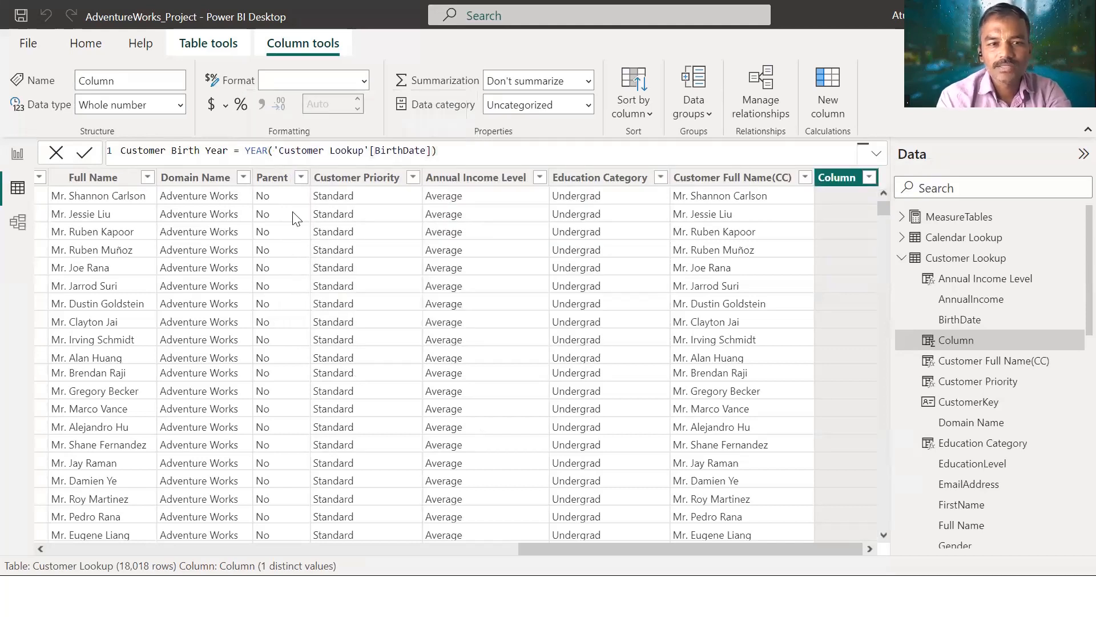
pyautogui.press('Return')
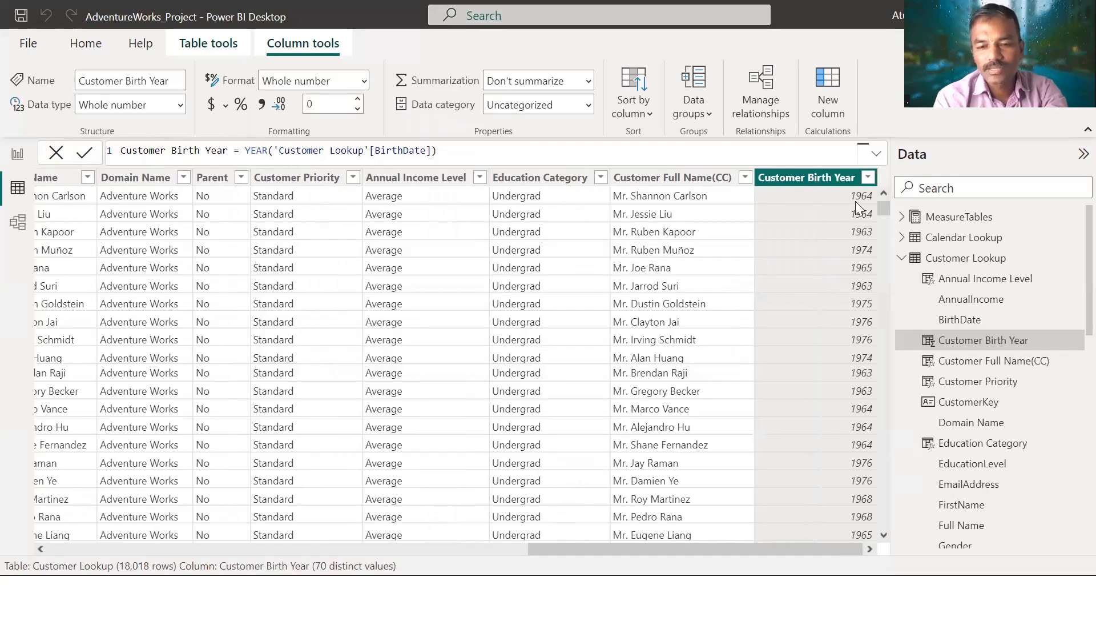
pyautogui.doubleClick(255, 156)
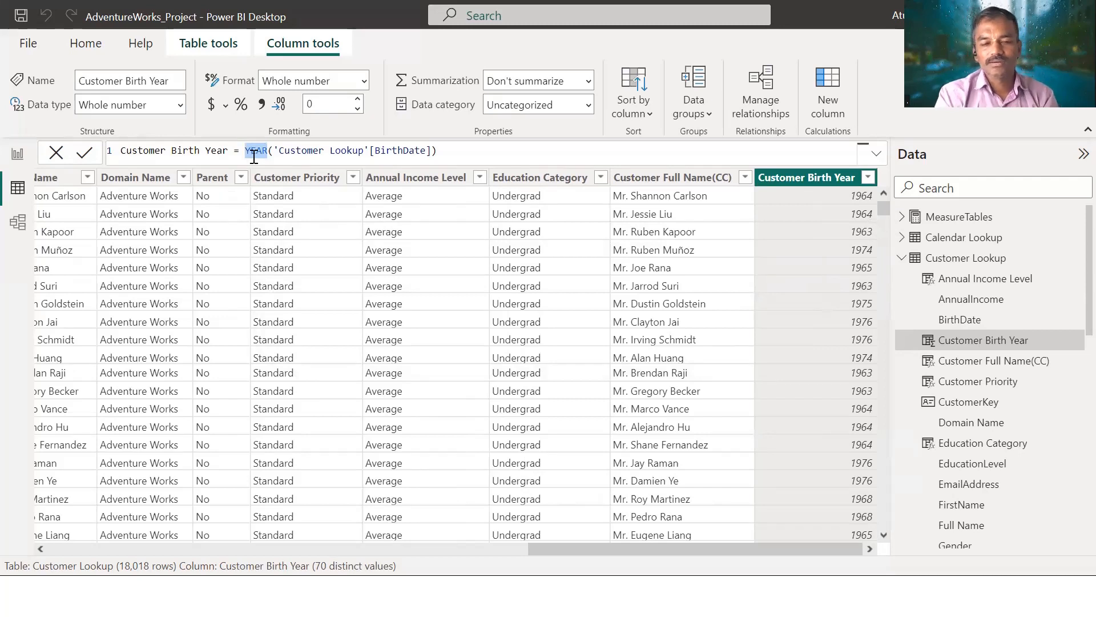